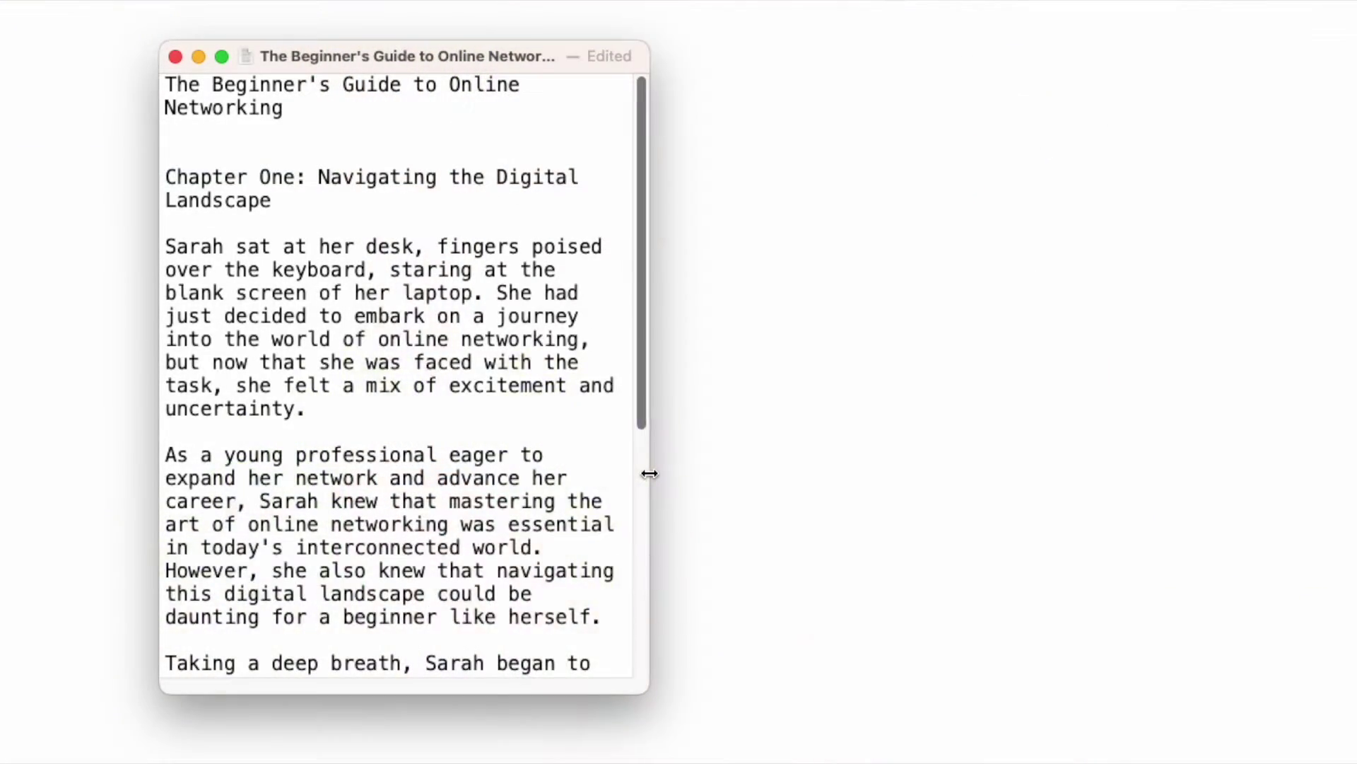
# Drag the TextEdit manuscript window's right edge outward so its text lines run longer.
pyautogui.moveTo(649, 475)
pyautogui.mouseDown()
pyautogui.moveTo(897, 509)
pyautogui.moveTo(1200, 587)
pyautogui.mouseUp()
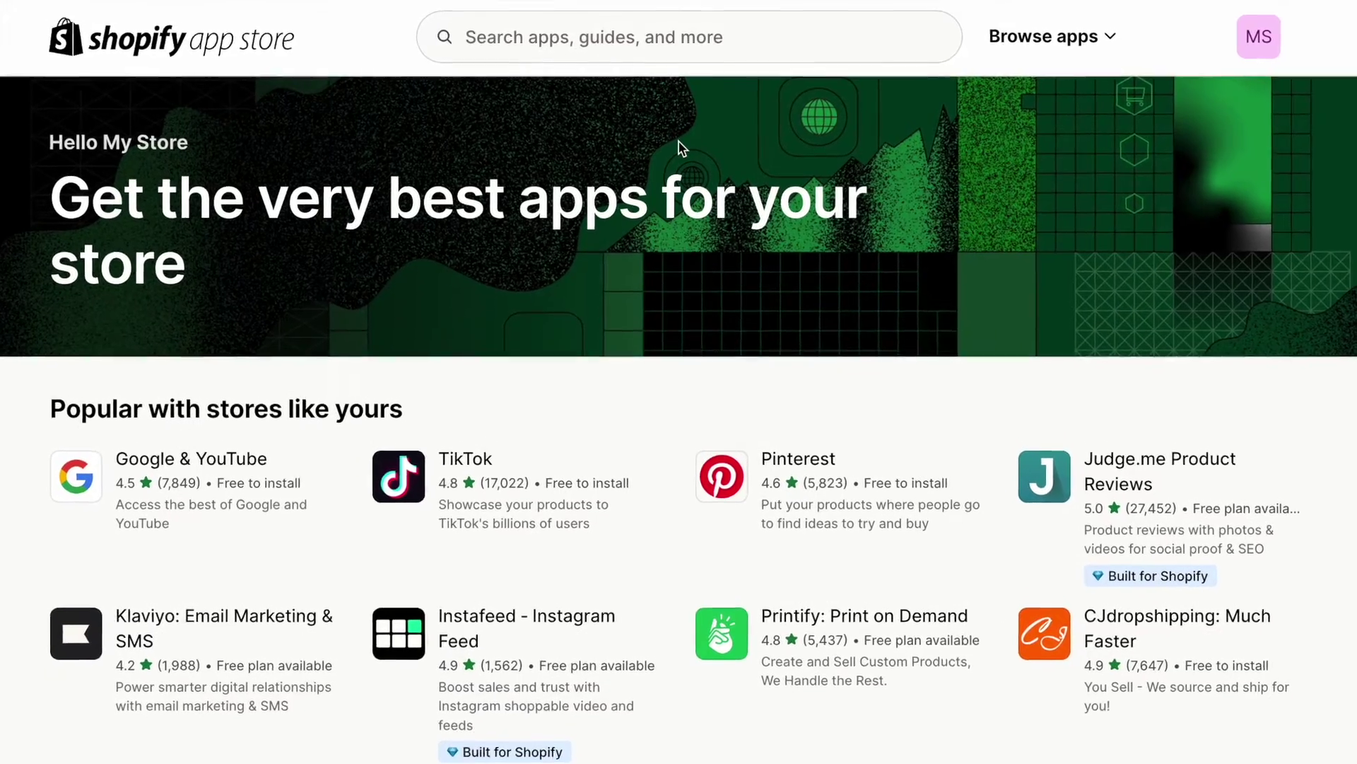
# Search the Shopify App Store for 'digital downloads'.
pyautogui.click(552, 48)
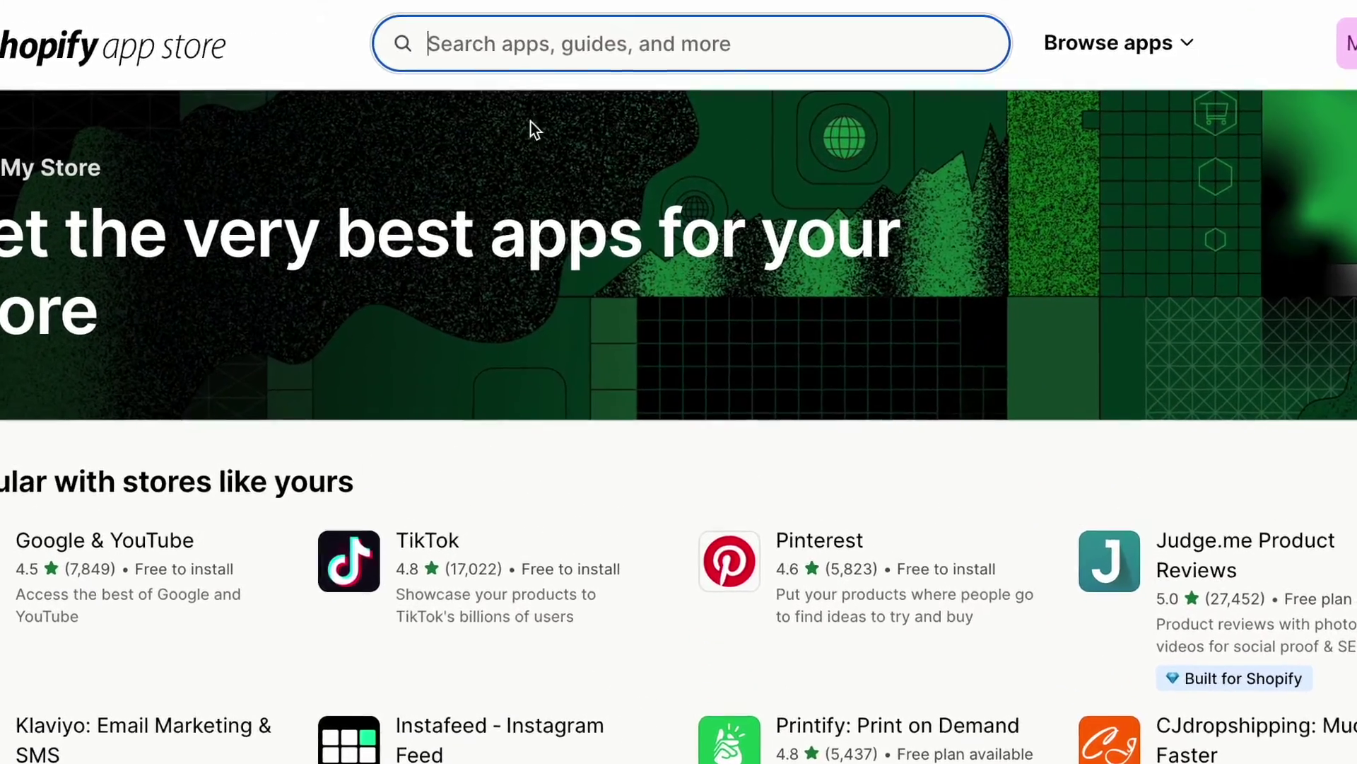
pyautogui.write('digital downloa')
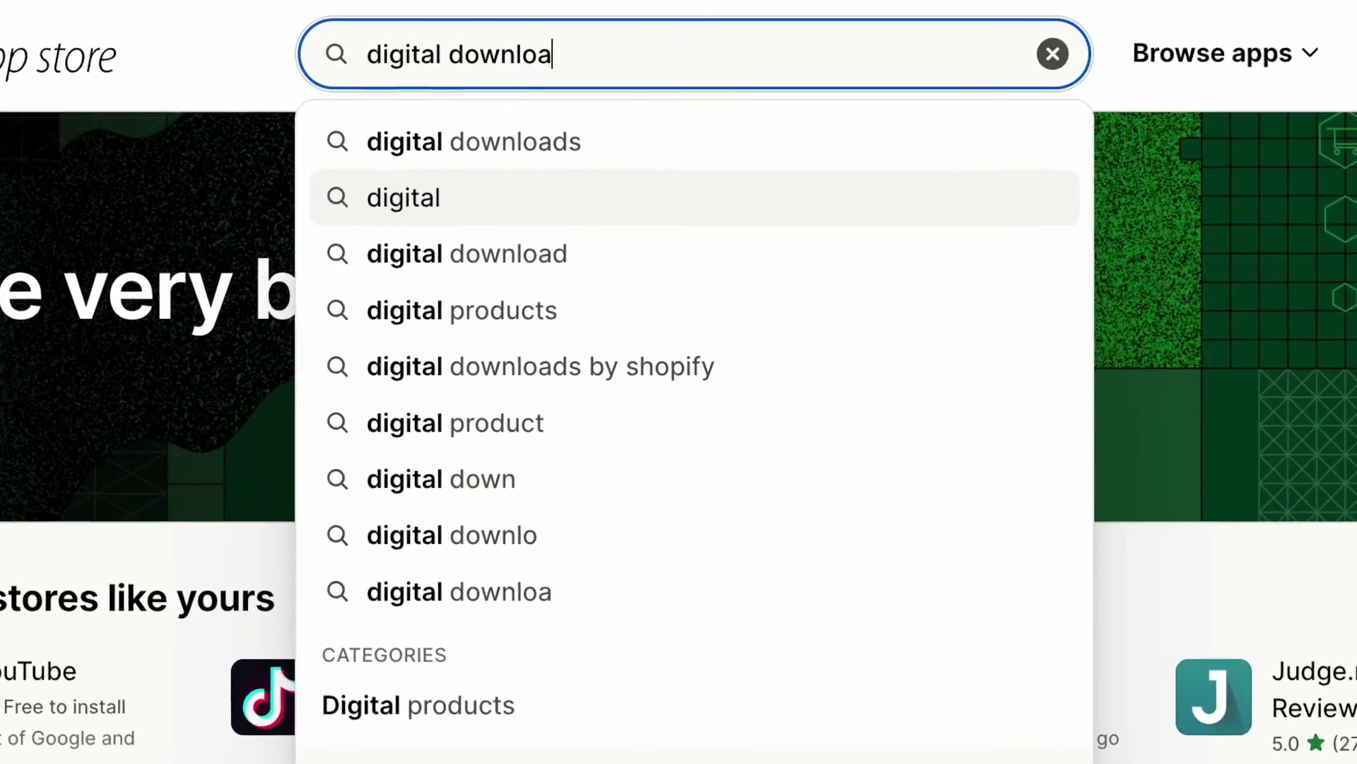
pyautogui.write('ds')
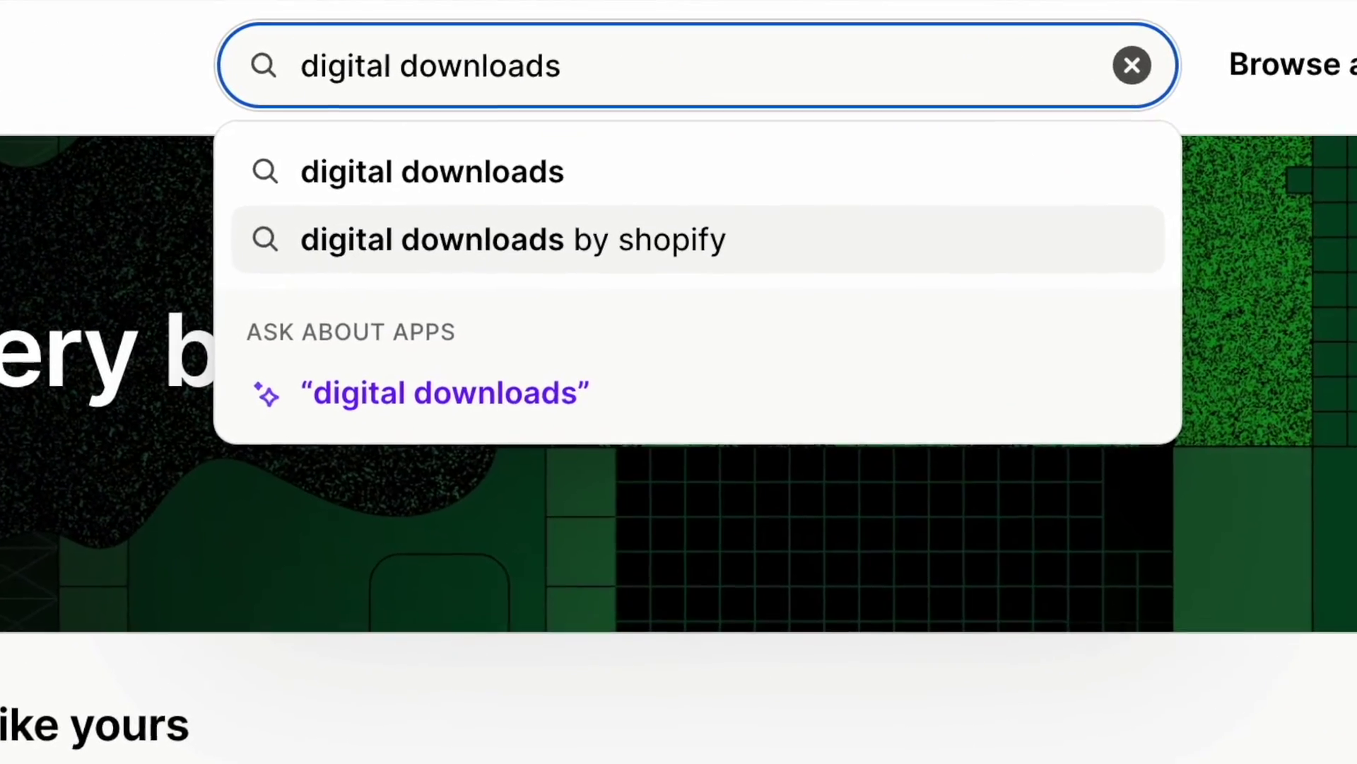
pyautogui.press('Return')
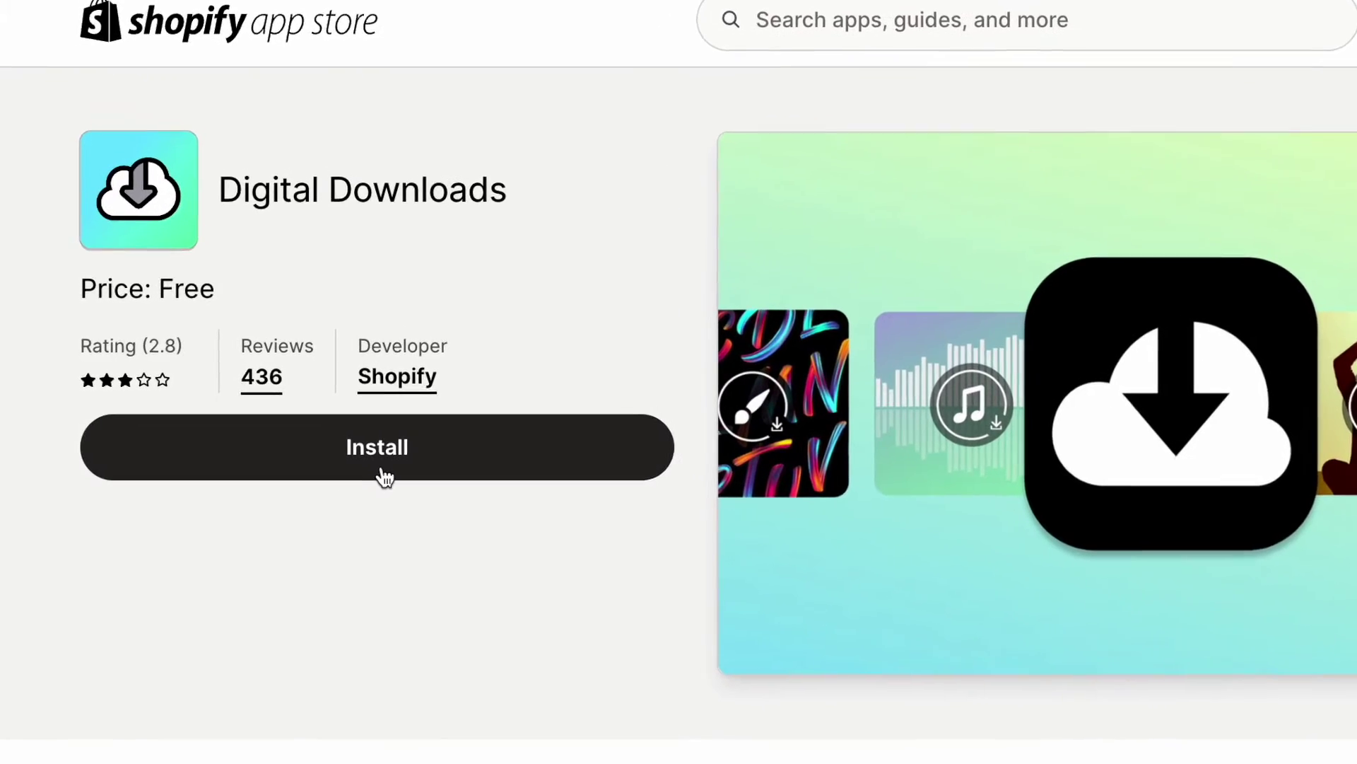
# Install Shopify's free Digital Downloads app from its listing page.
pyautogui.click(382, 477)
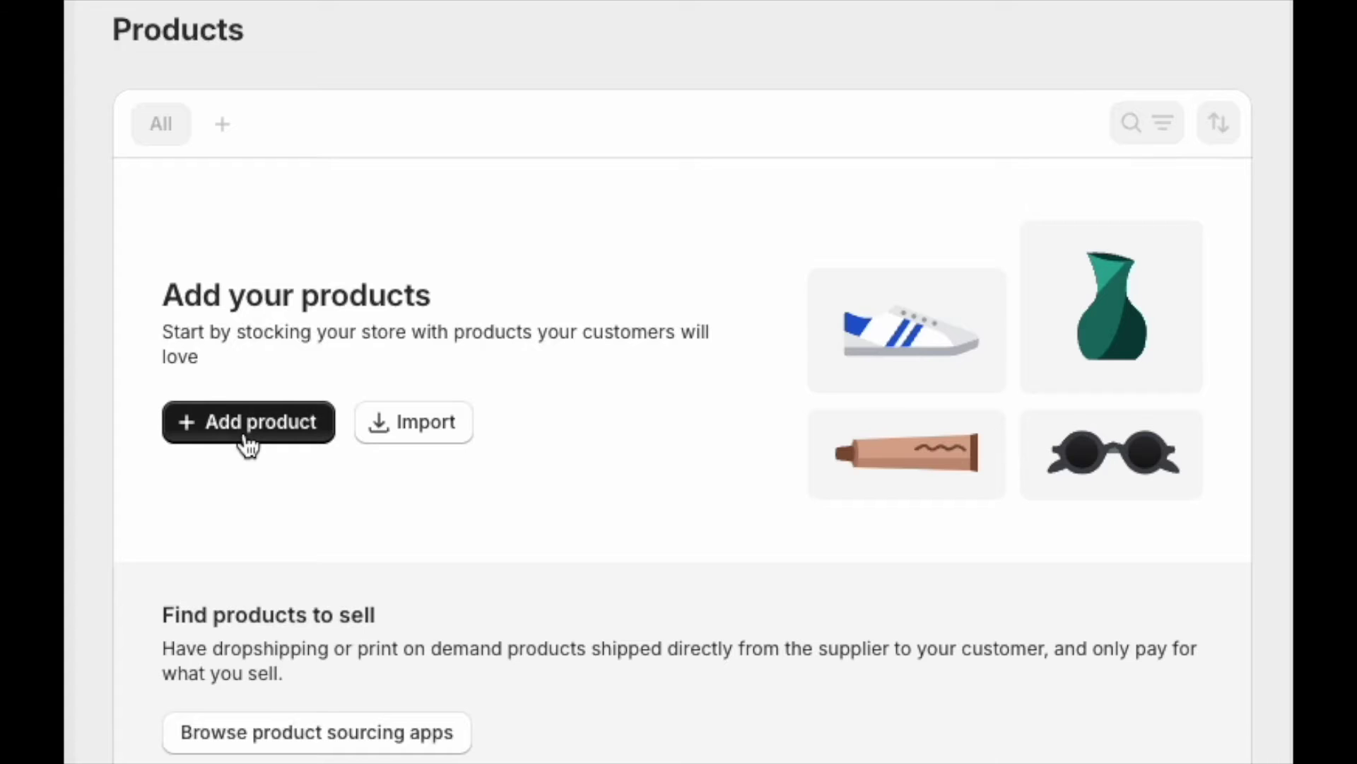
# Add the non-physical 'Niche Nuggets' eBook PDF product, save it, and confirm its Draft status.
pyautogui.click(246, 444)
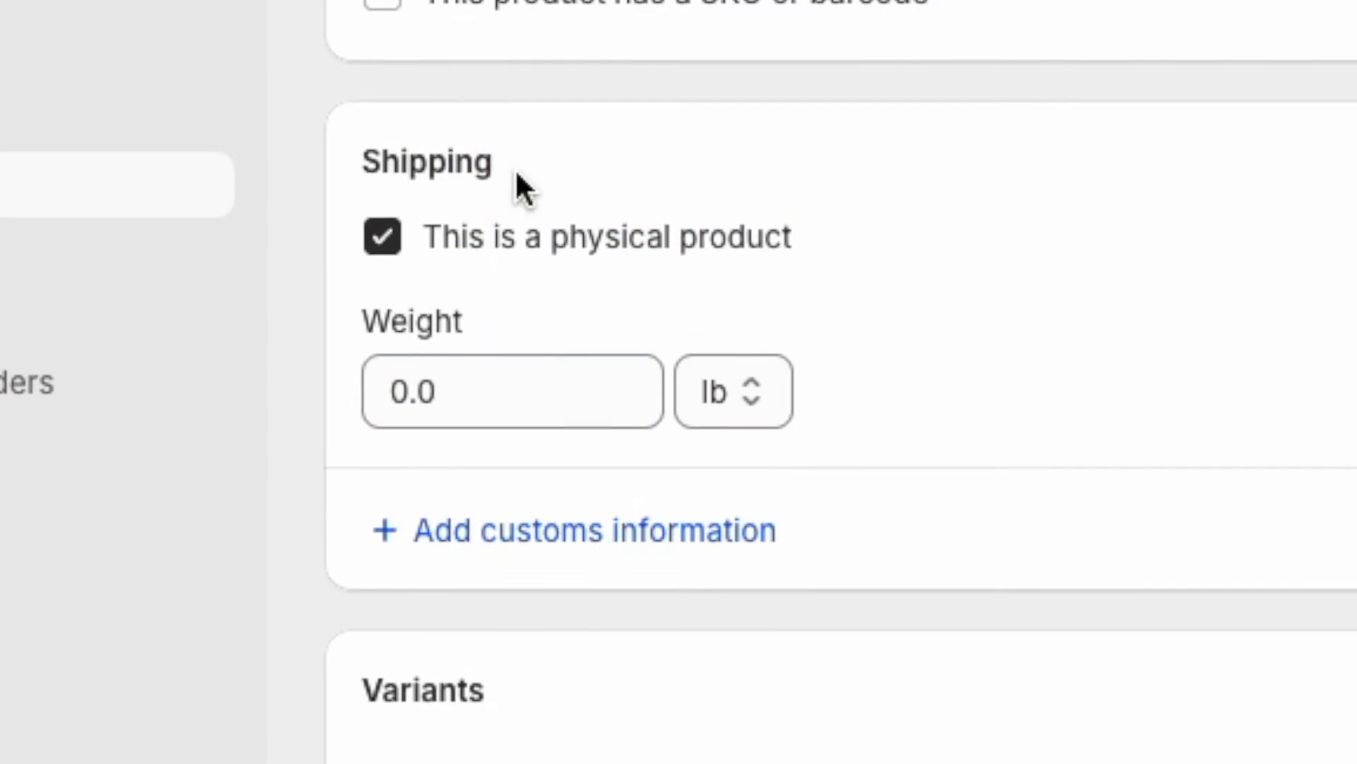
pyautogui.click(388, 239)
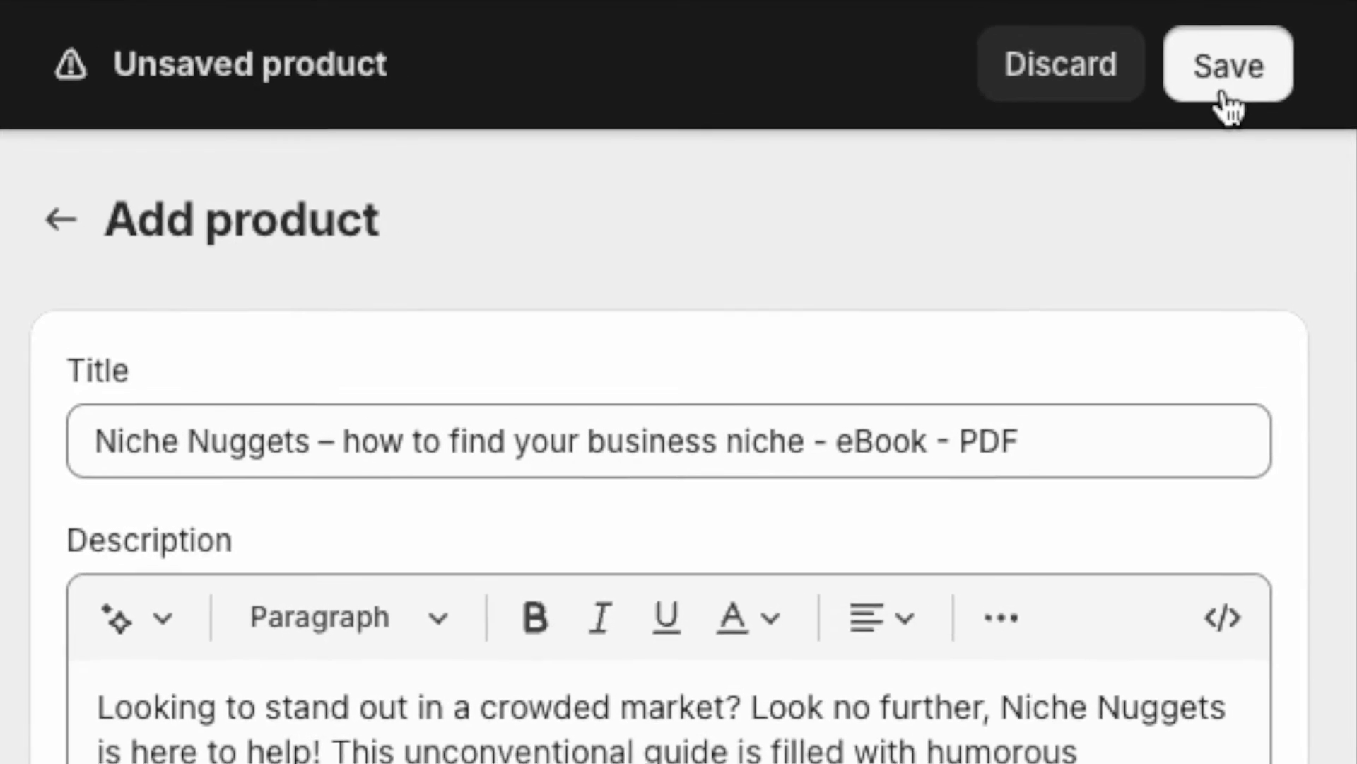
pyautogui.click(1230, 97)
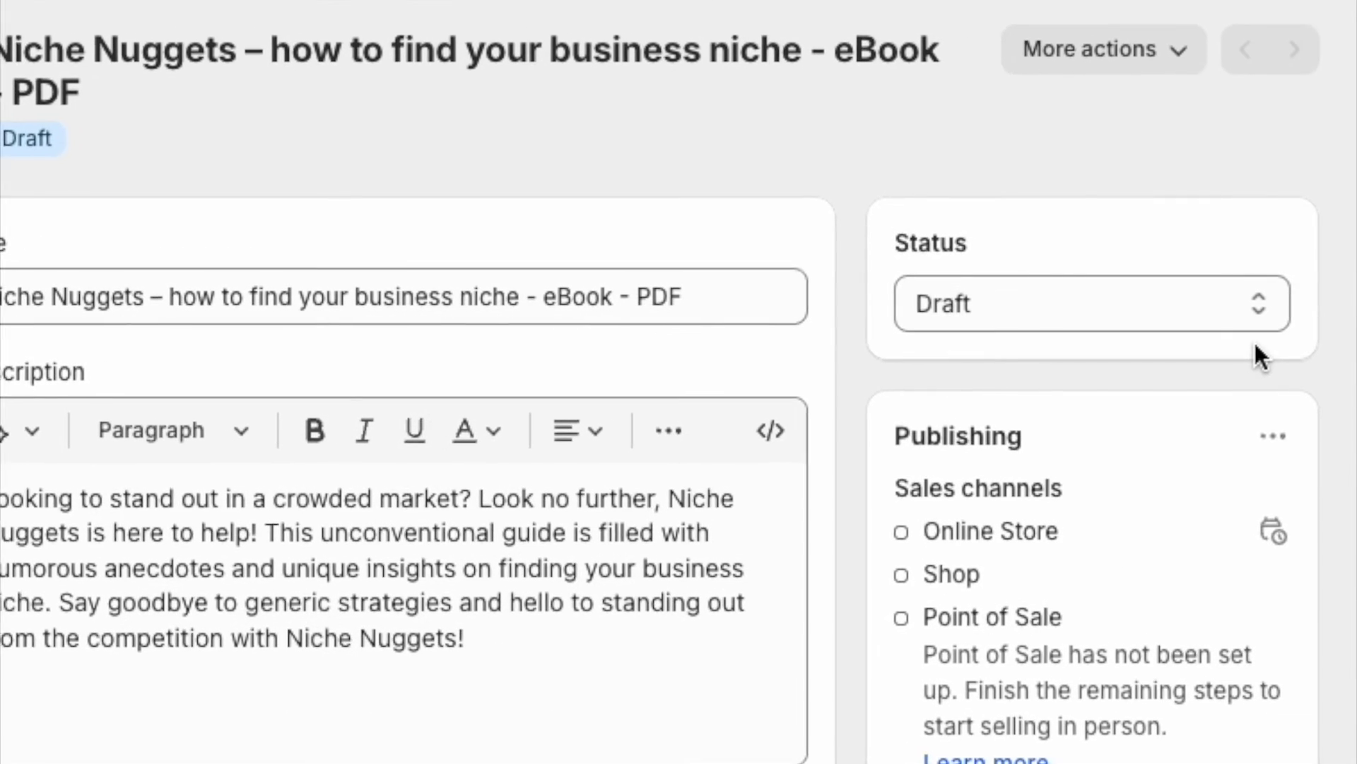
pyautogui.click(1257, 318)
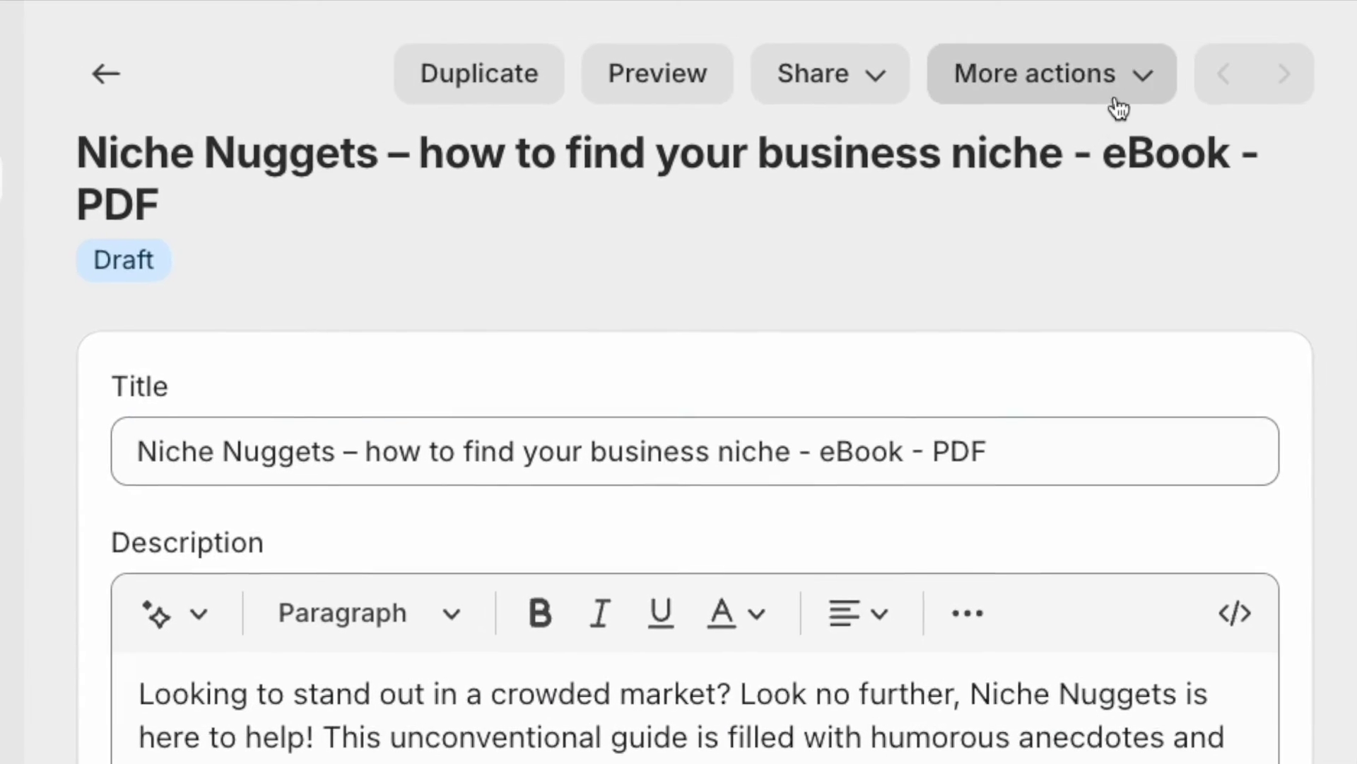
# Upload Niche Nuggets.pdf as the eBook product's digital file.
pyautogui.click(1142, 85)
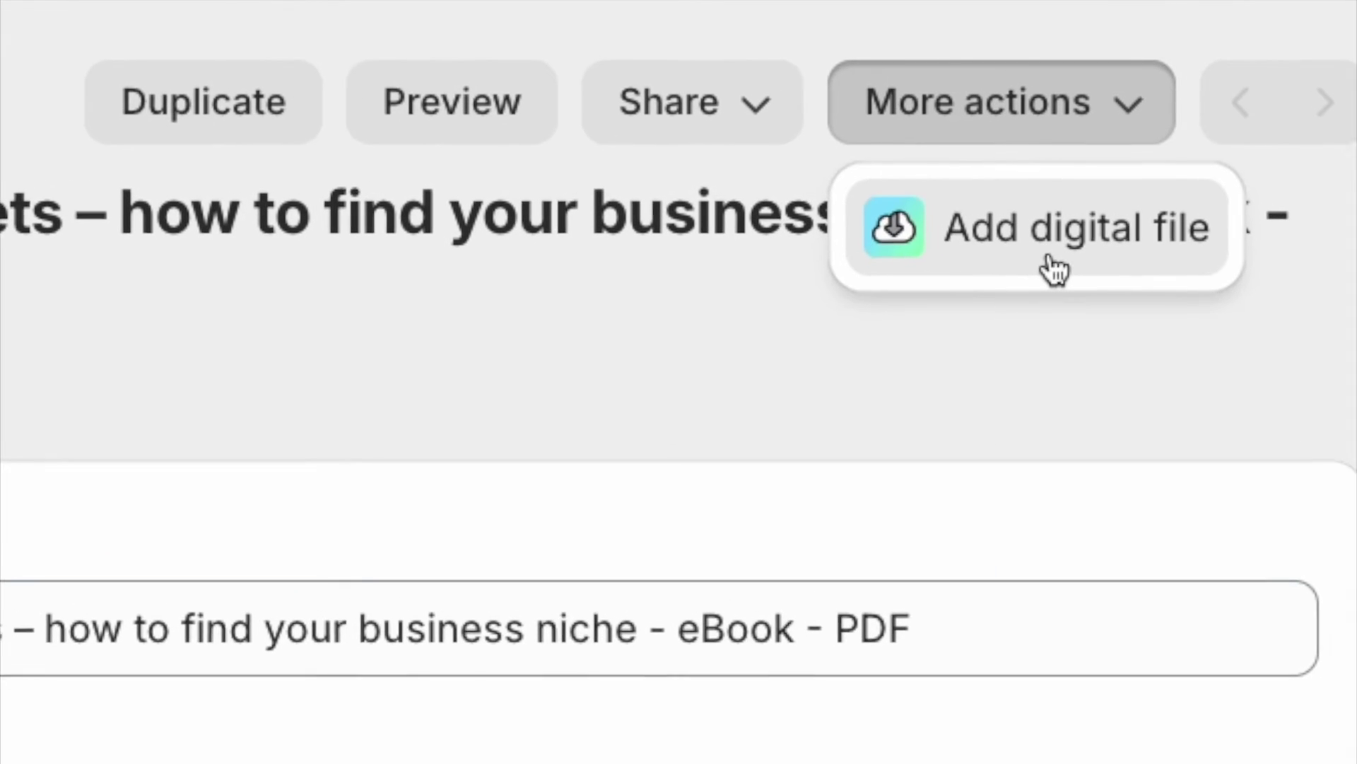
pyautogui.click(1051, 282)
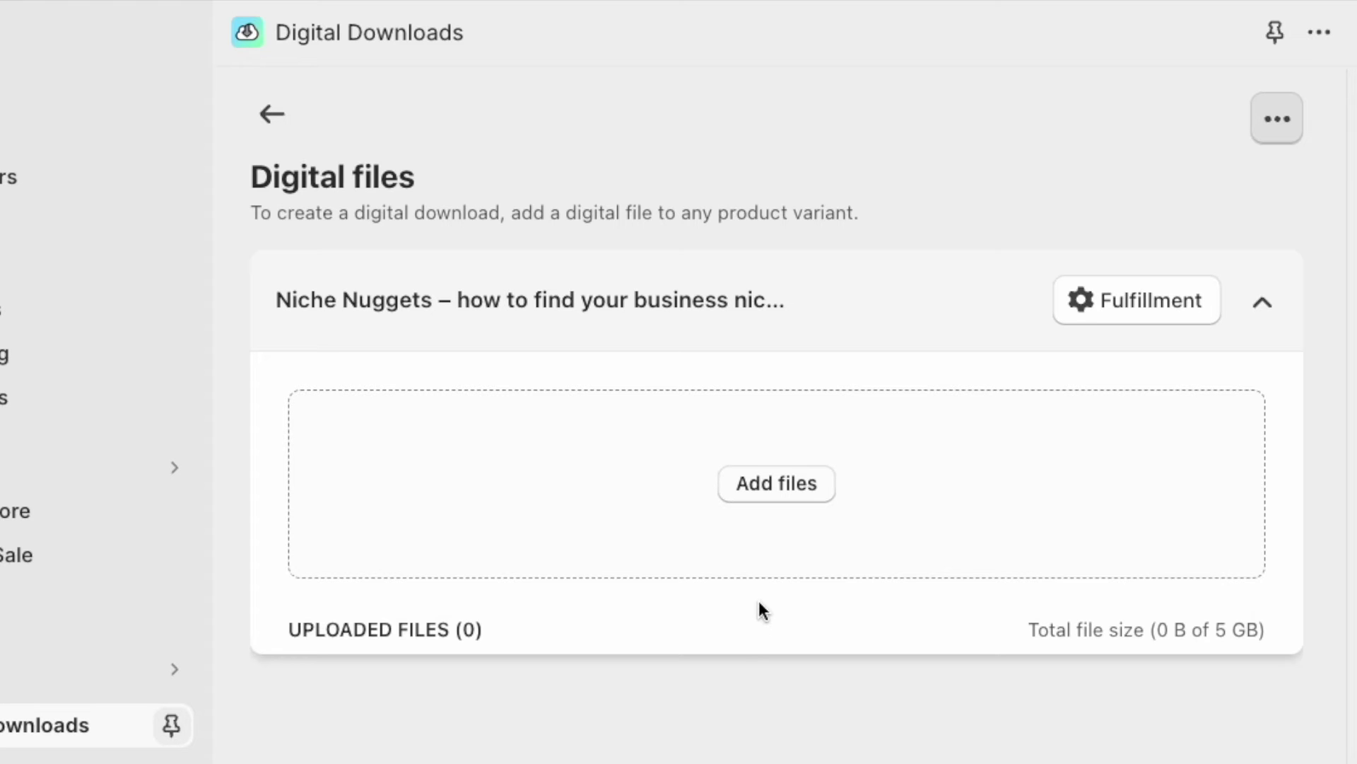
pyautogui.click(780, 508)
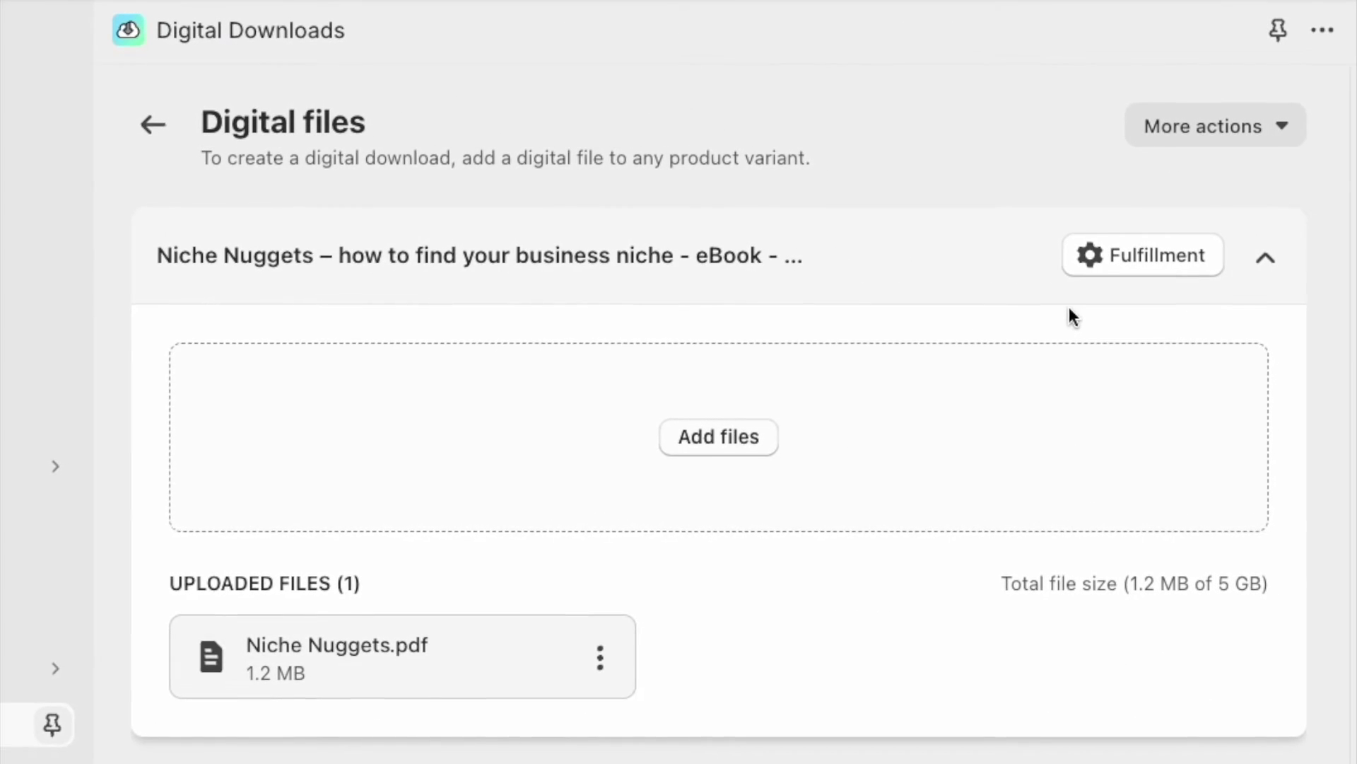
# In the eBook's Fulfillment settings, turn off unlimited downloads and select the max downloads value.
pyautogui.click(1138, 259)
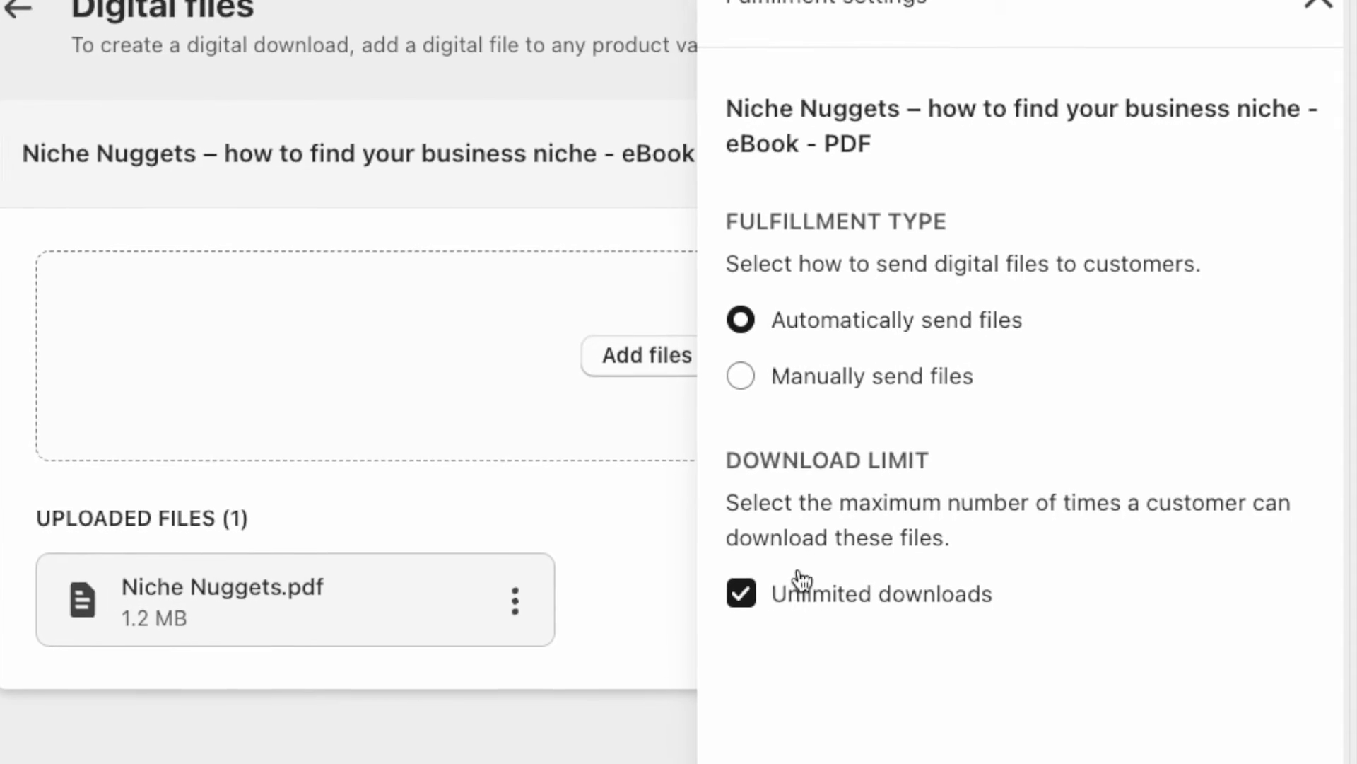
pyautogui.click(736, 591)
pyautogui.doubleClick(738, 708)
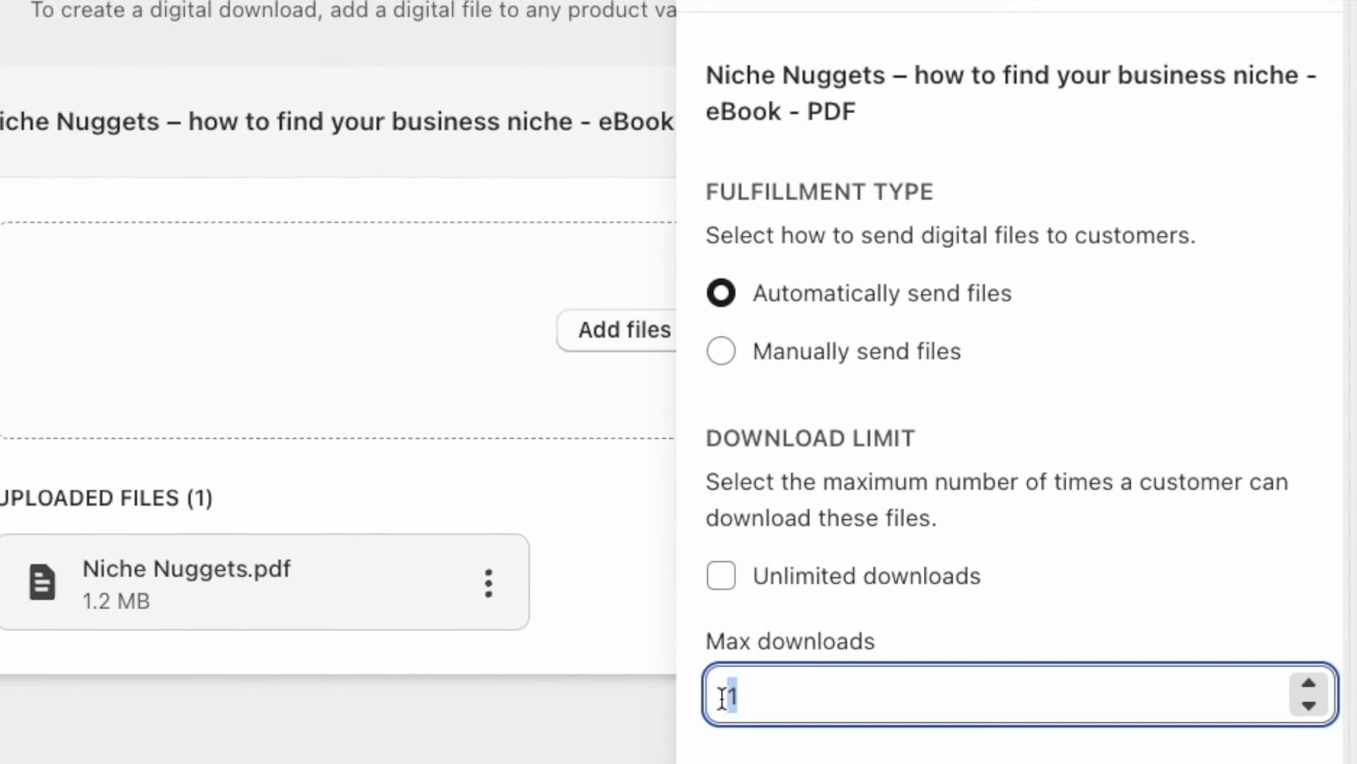